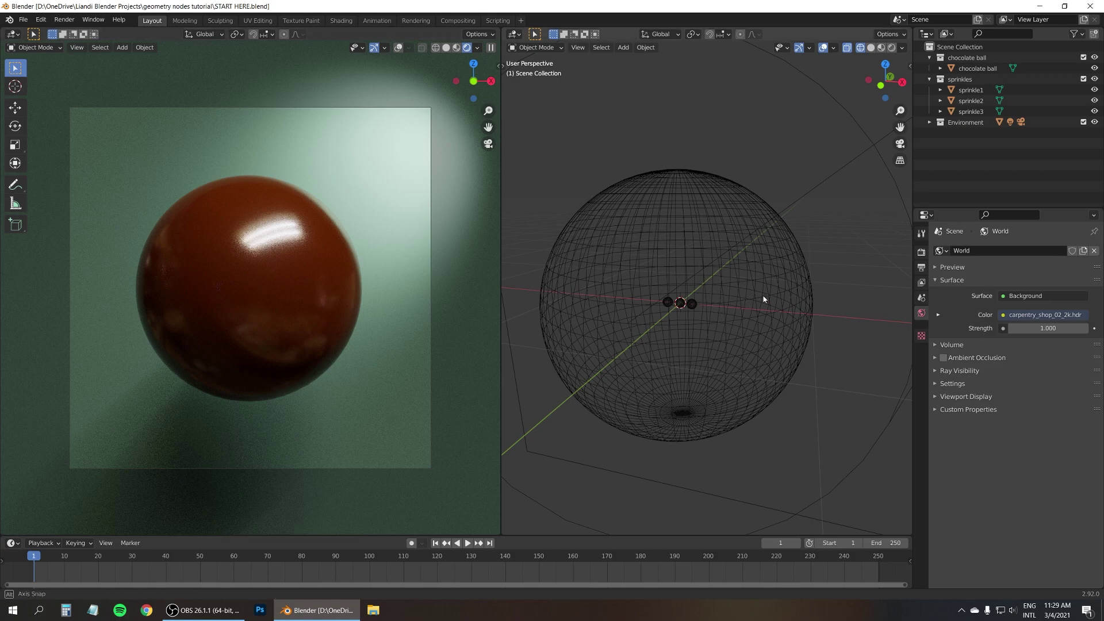
Step: Hide the chocolate ball, apply sprinkle1's scale (1.000, 0.0813 m), then unhide the ball
middle_drag(764, 301, 739, 320)
scroll(767, 327, up, 3)
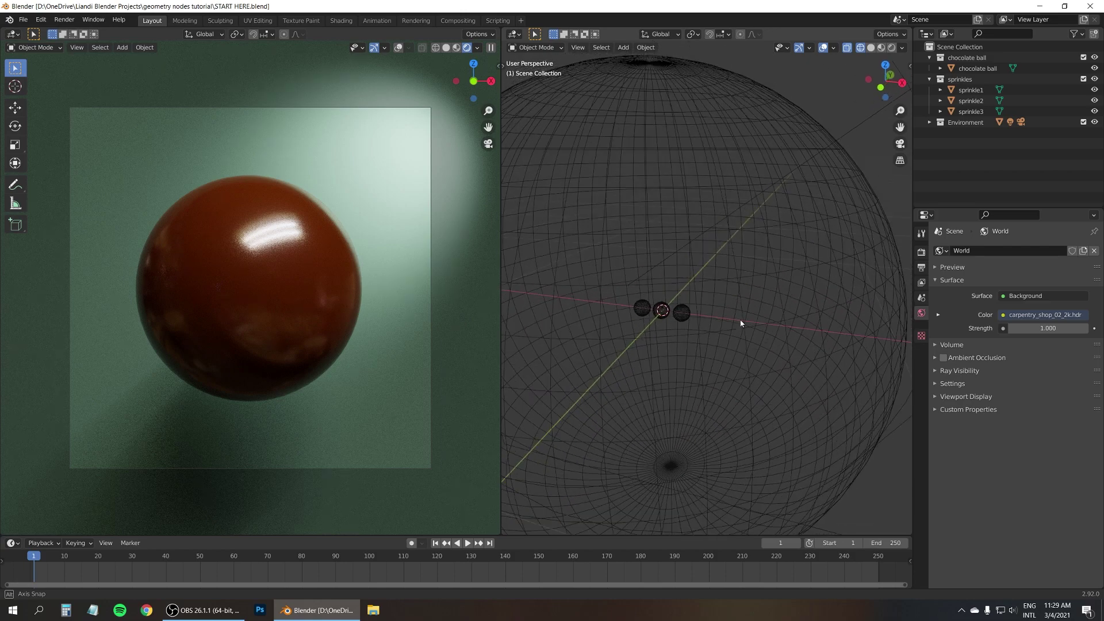
click(1094, 67)
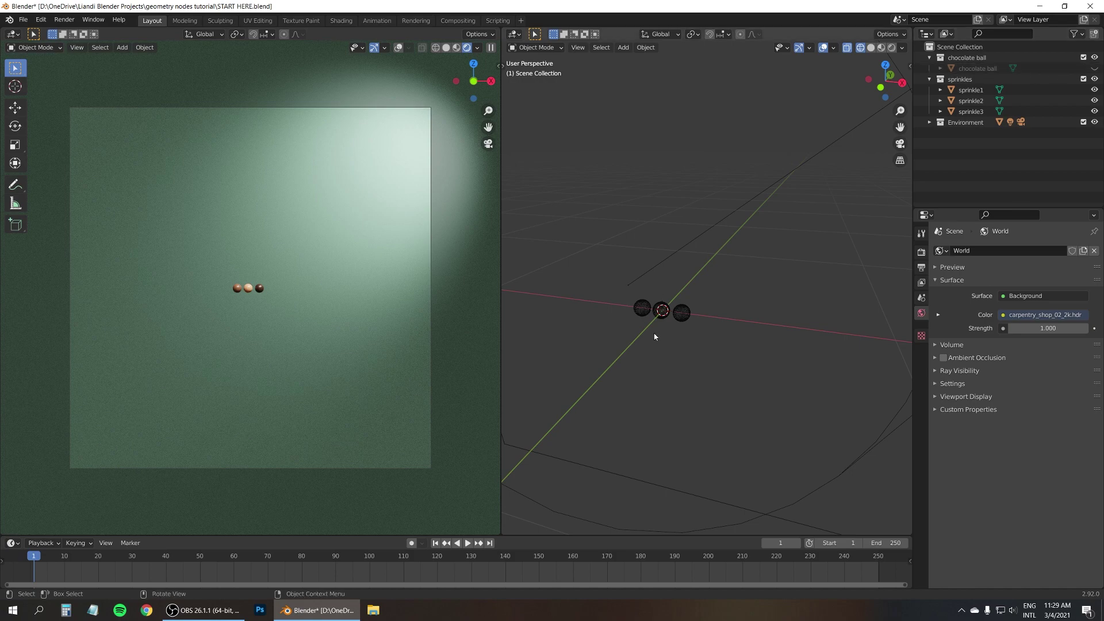
click(644, 309)
key(n)
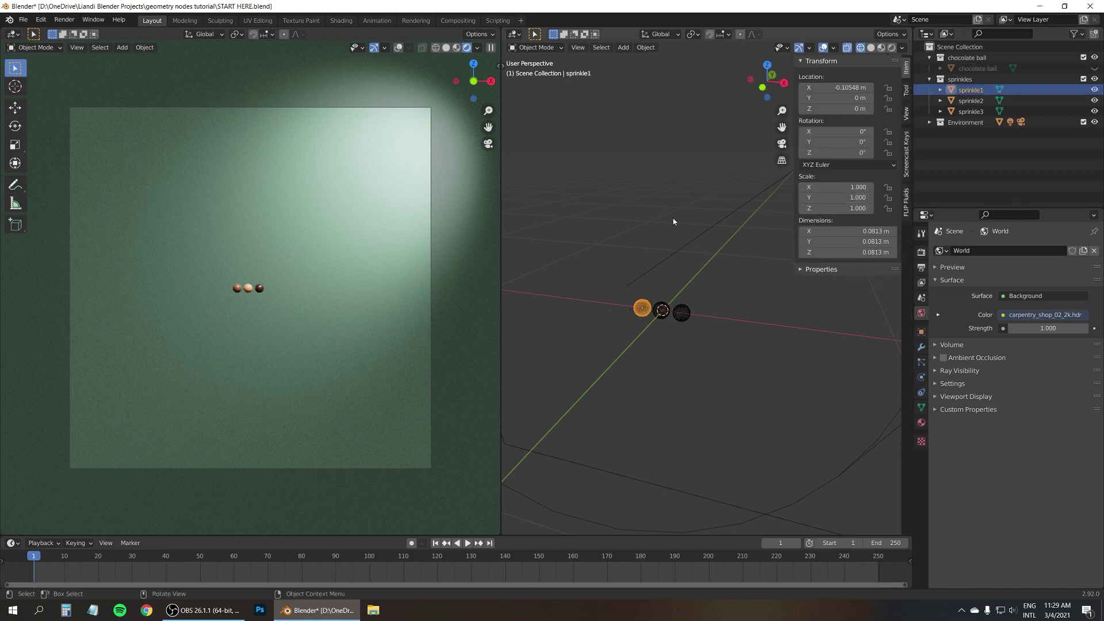
click(646, 48)
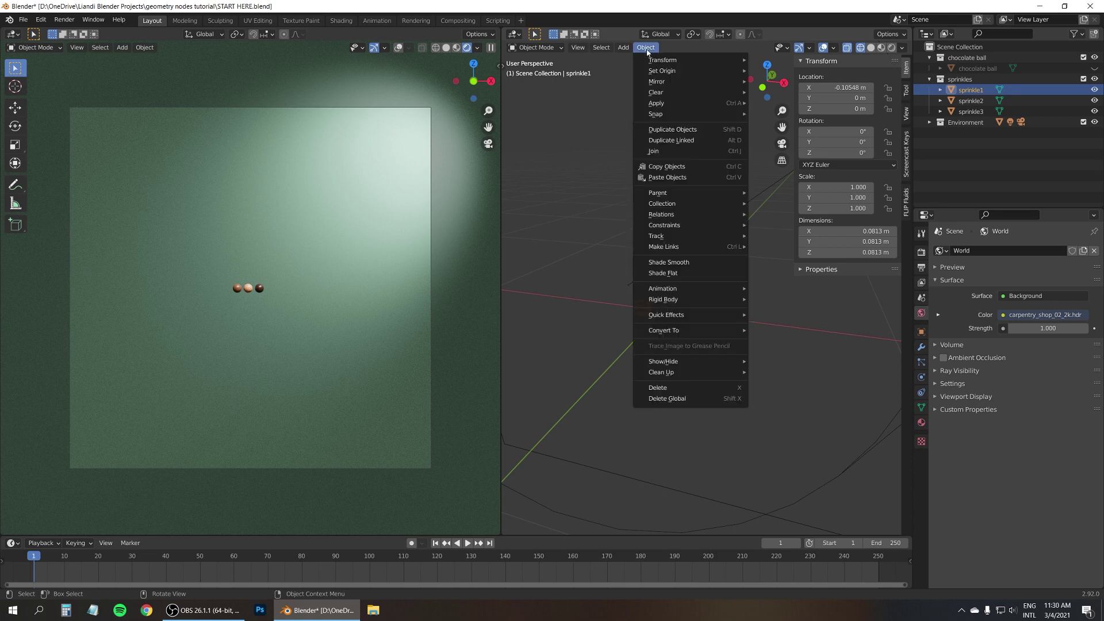
mouse_move(656, 103)
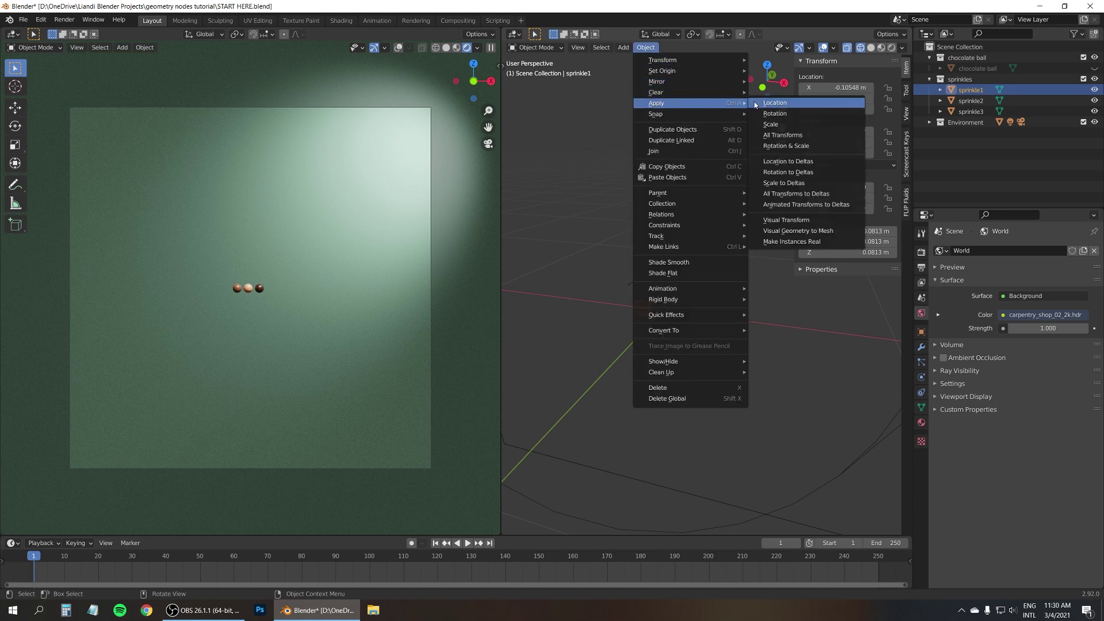
click(771, 125)
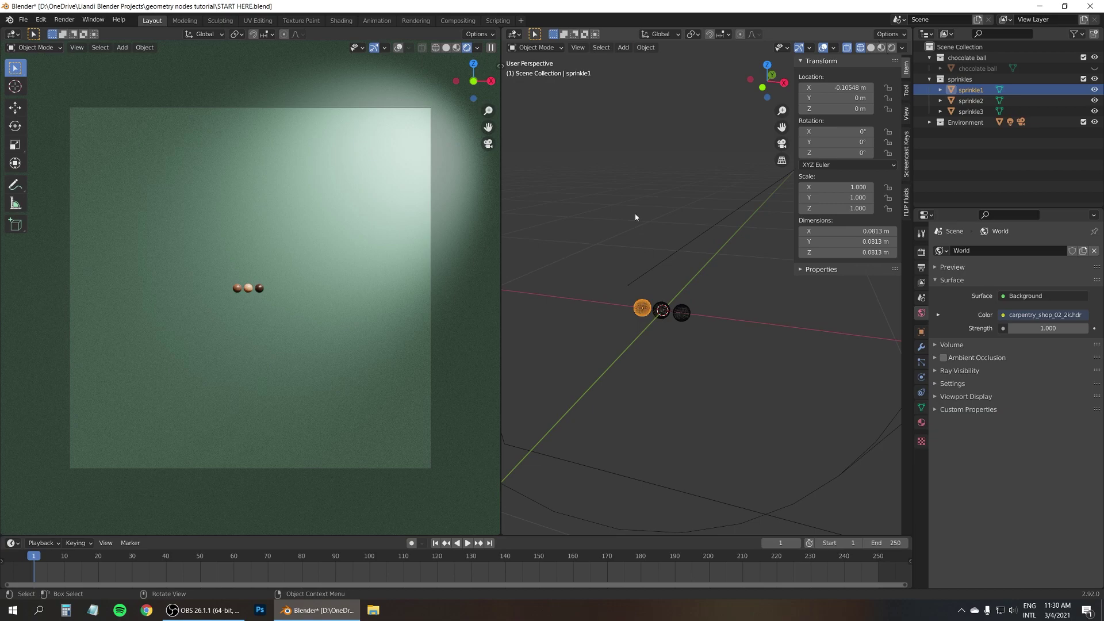
key(n)
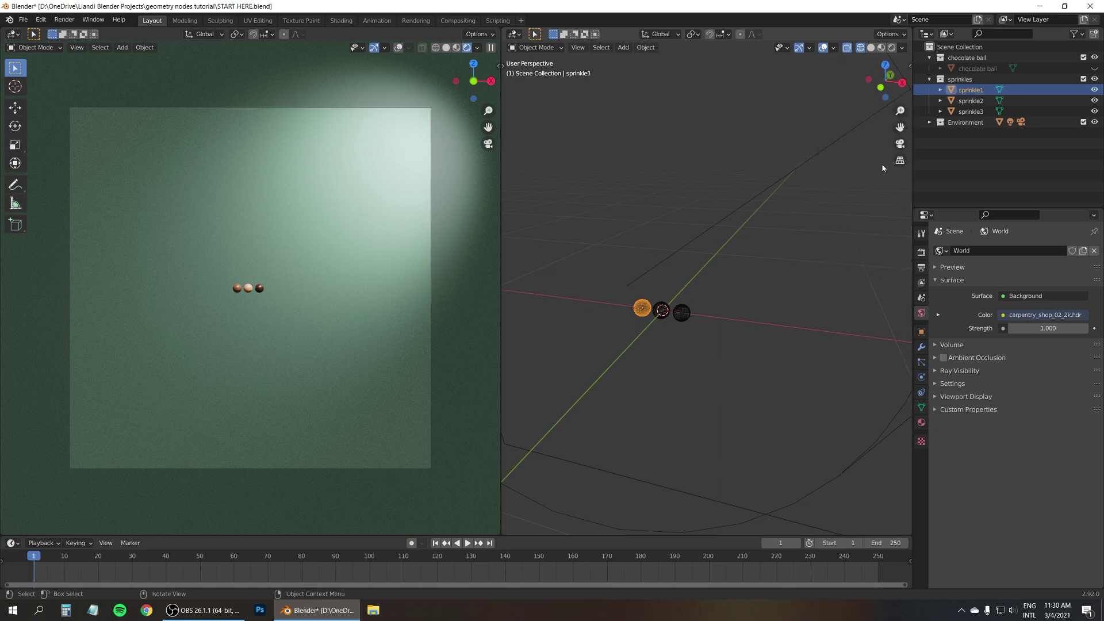
click(1094, 70)
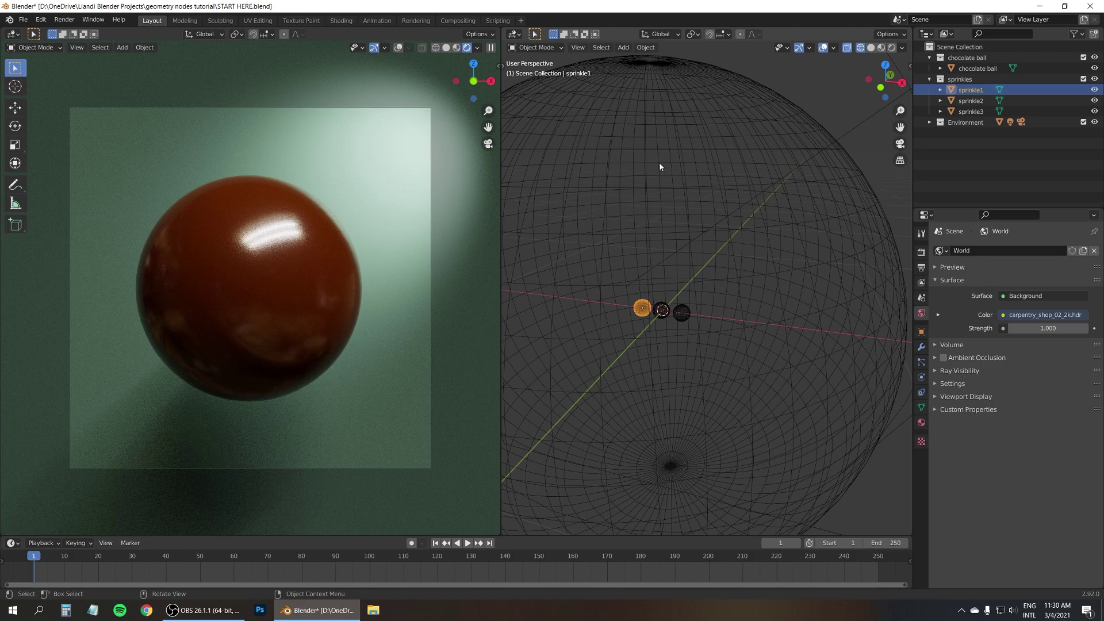
Step: Enlarge the lower timeline area and turn it into a Geometry Node Editor
drag(29, 535, 65, 344)
click(12, 351)
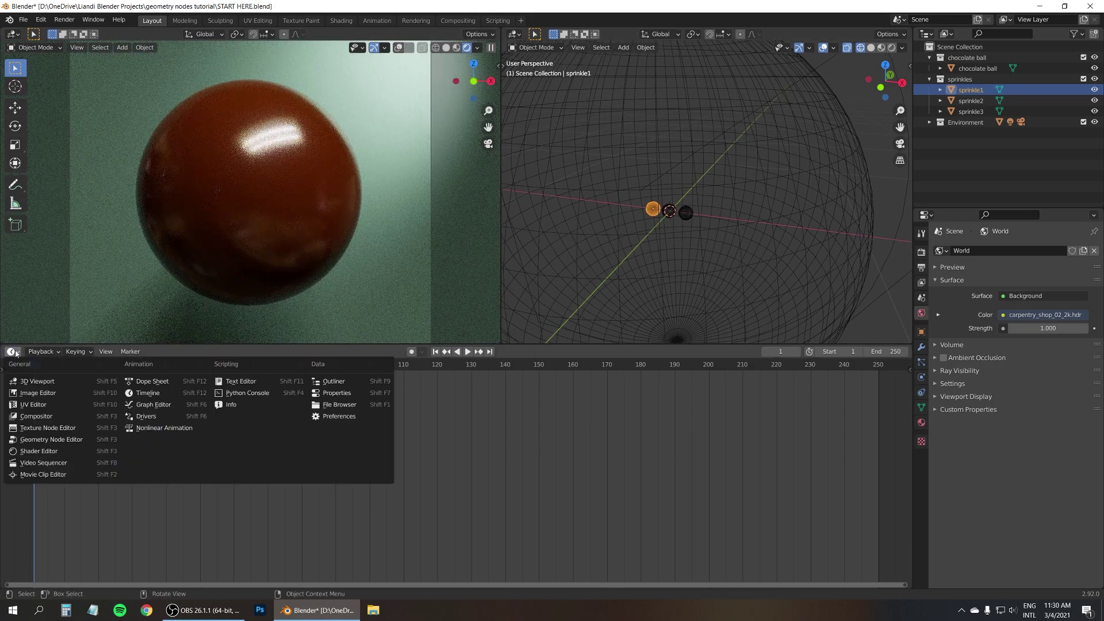
click(62, 441)
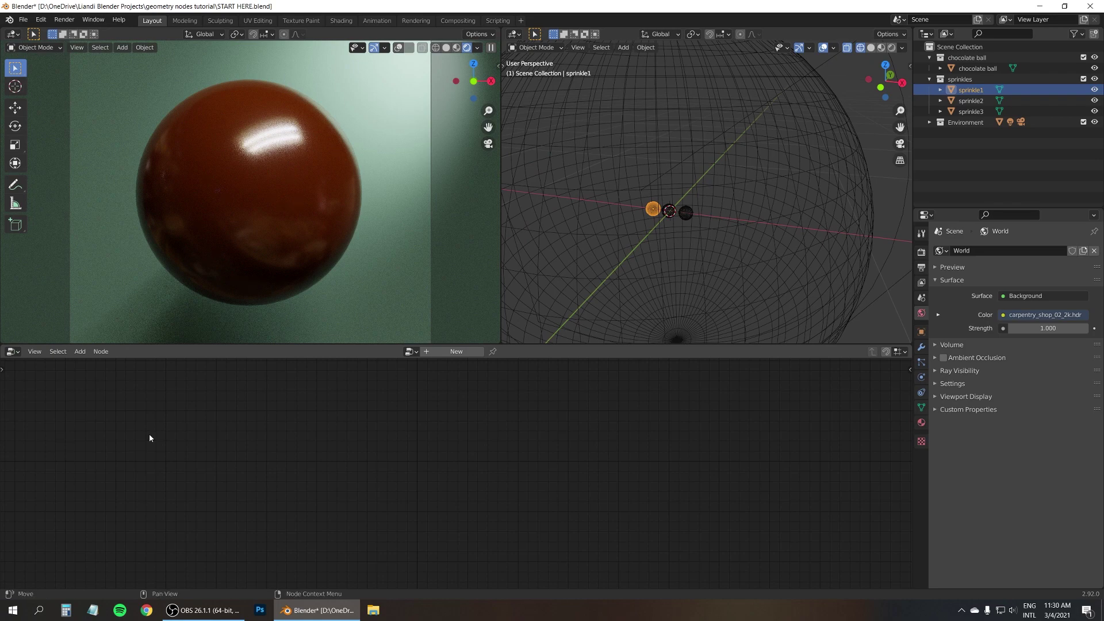
Step: Create a new Geometry Nodes tree on the chocolate ball and show its modifier settings
click(974, 68)
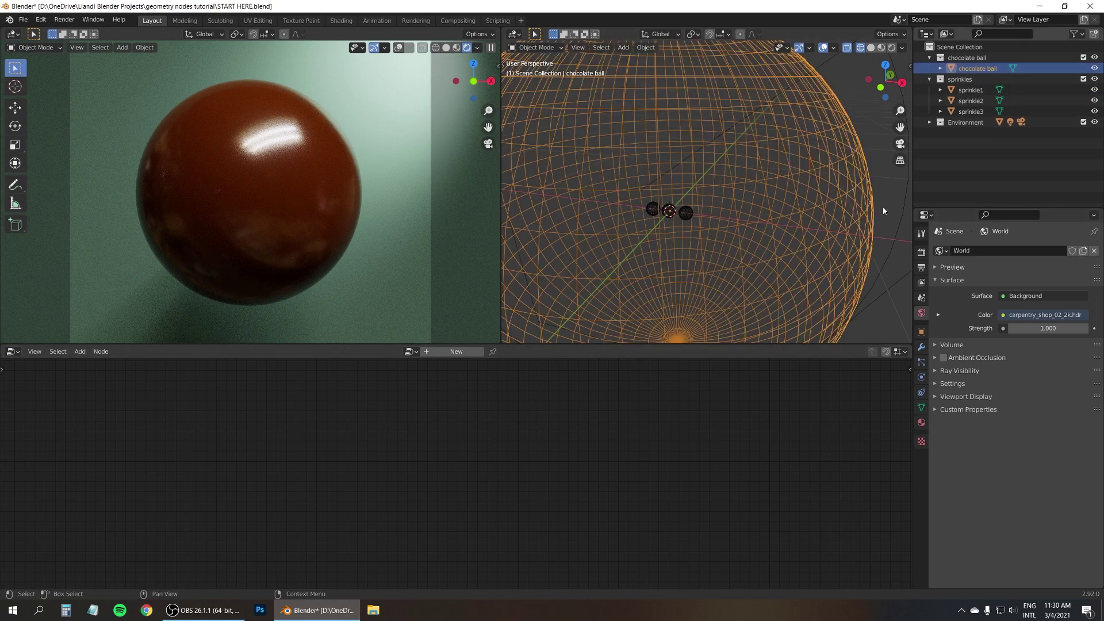
click(452, 353)
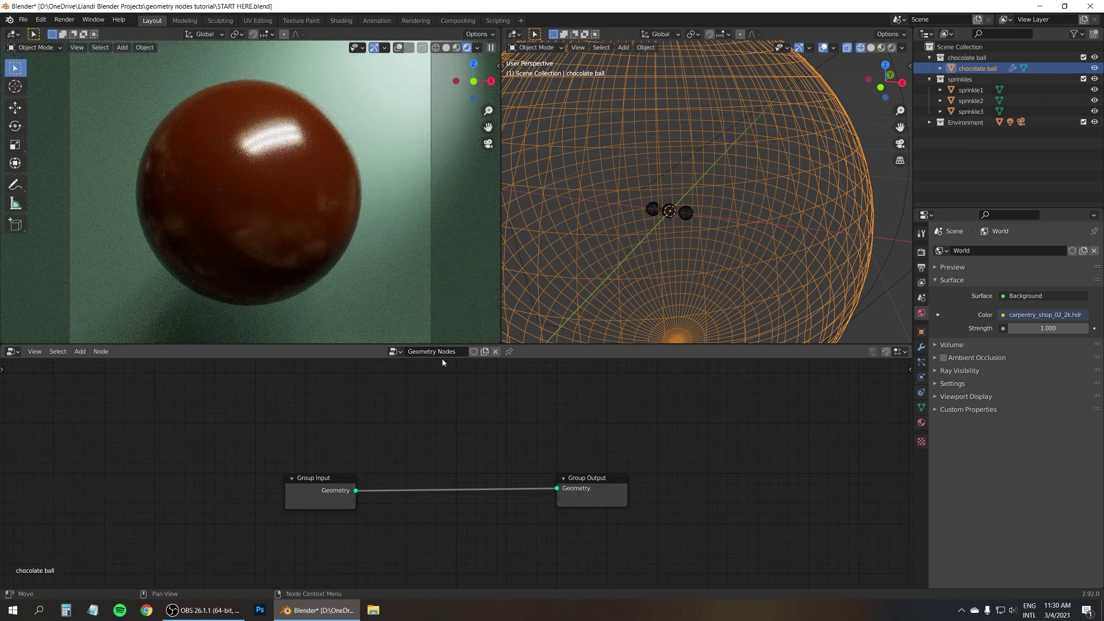
click(920, 347)
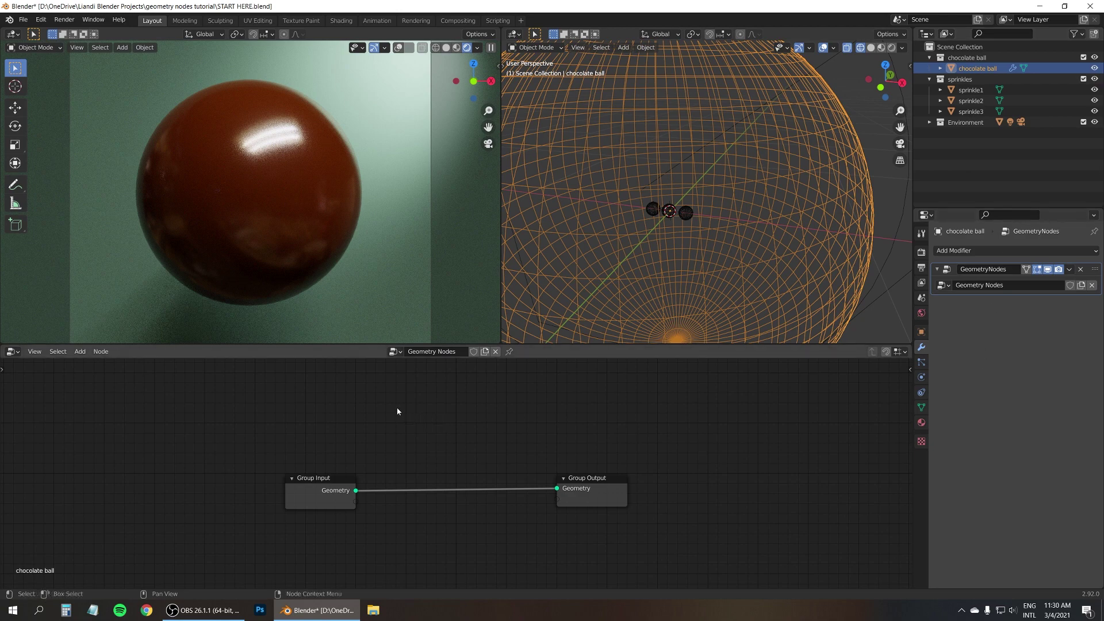
Step: Insert a Point Distribute node between Group Input and Group Output, then view the scattered points
key(shift+a)
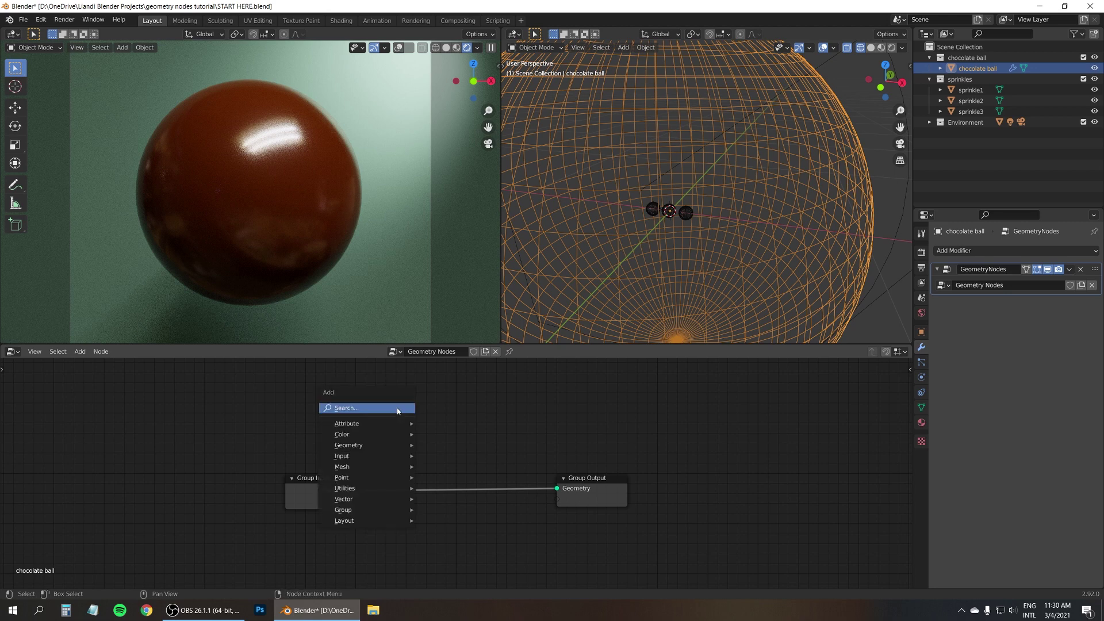
click(397, 408)
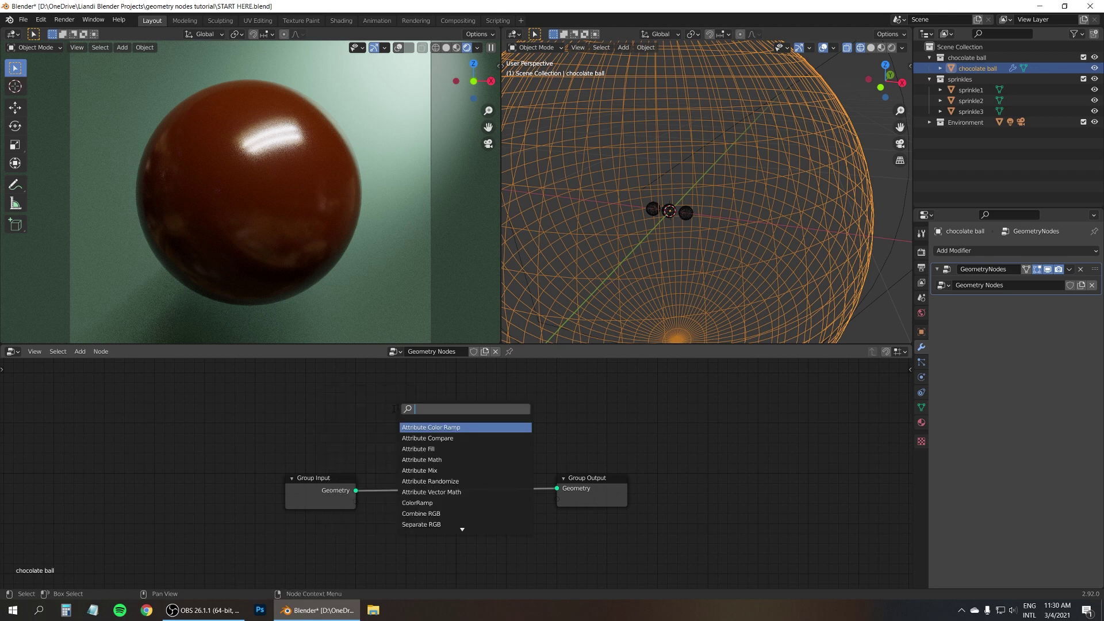
text(point)
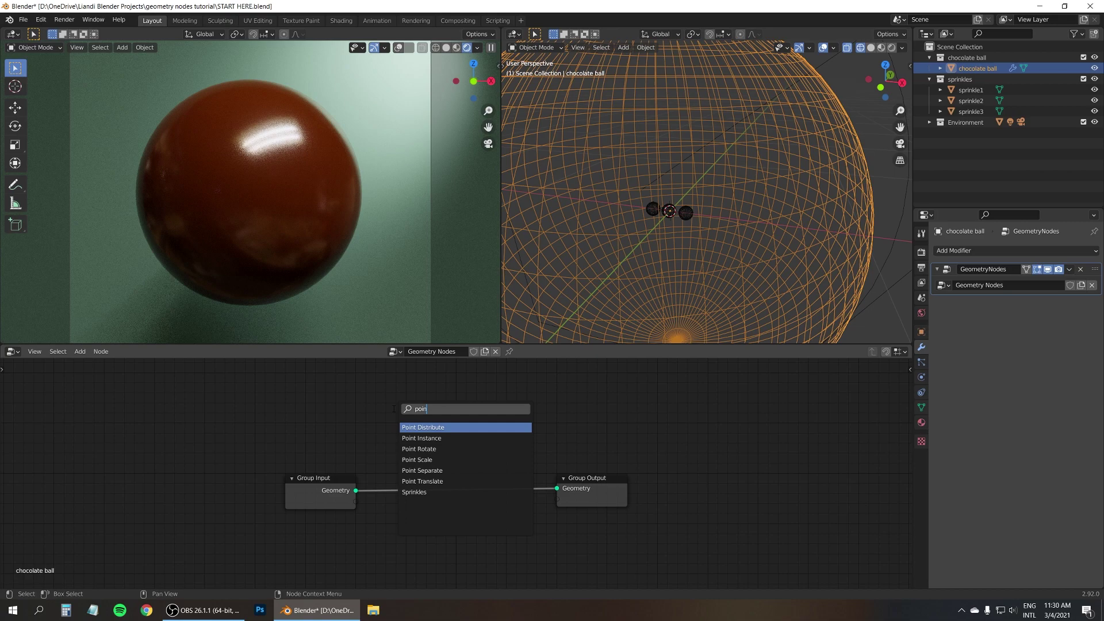
click(433, 428)
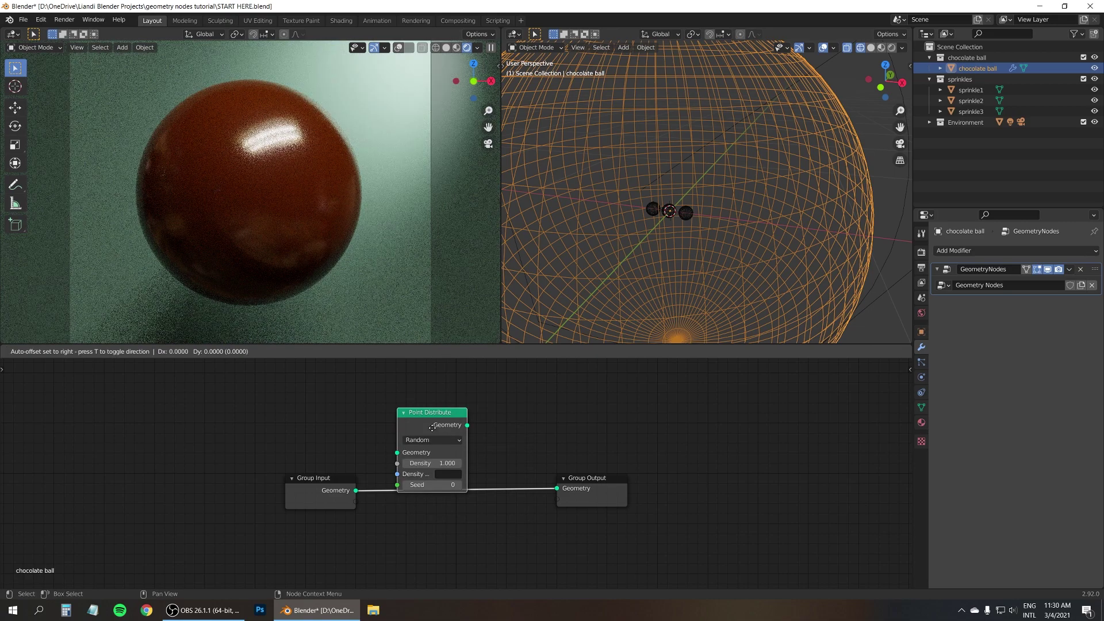
click(430, 466)
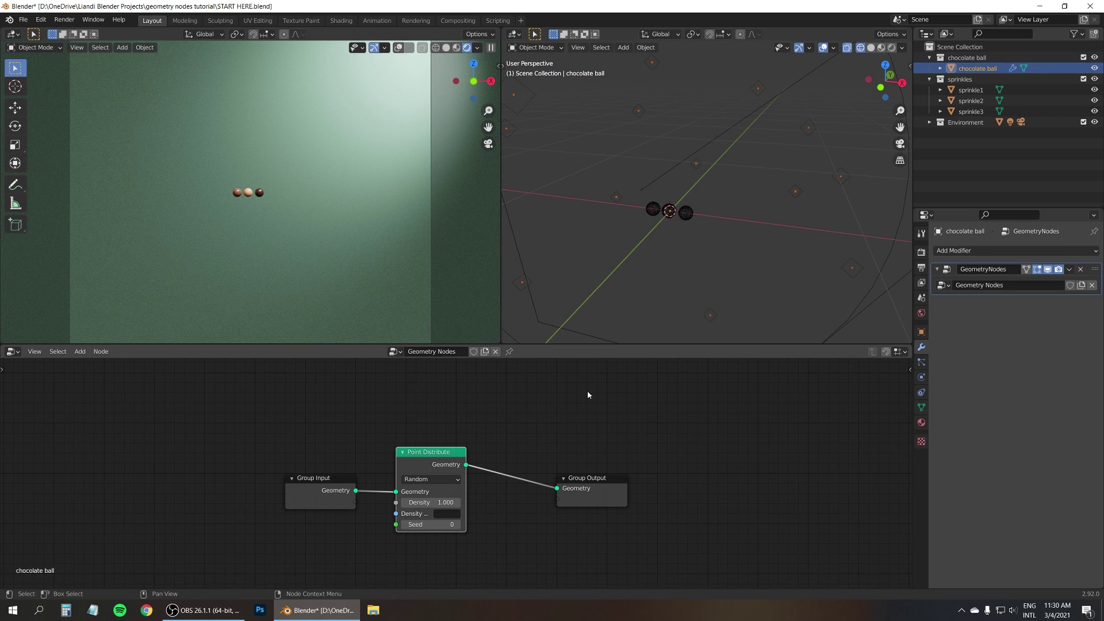
middle_drag(702, 174, 756, 171)
scroll(757, 170, up, 2)
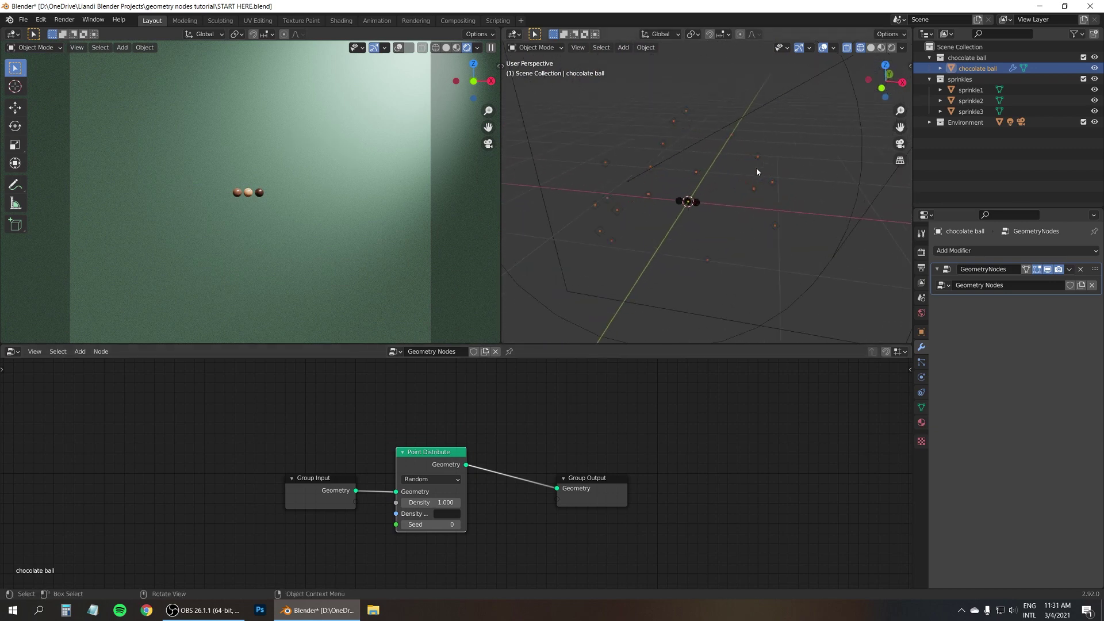
Step: Duplicate the chocolate ball in place and remove the GeometryNodes modifier from the copy
scroll(754, 169, up, 1)
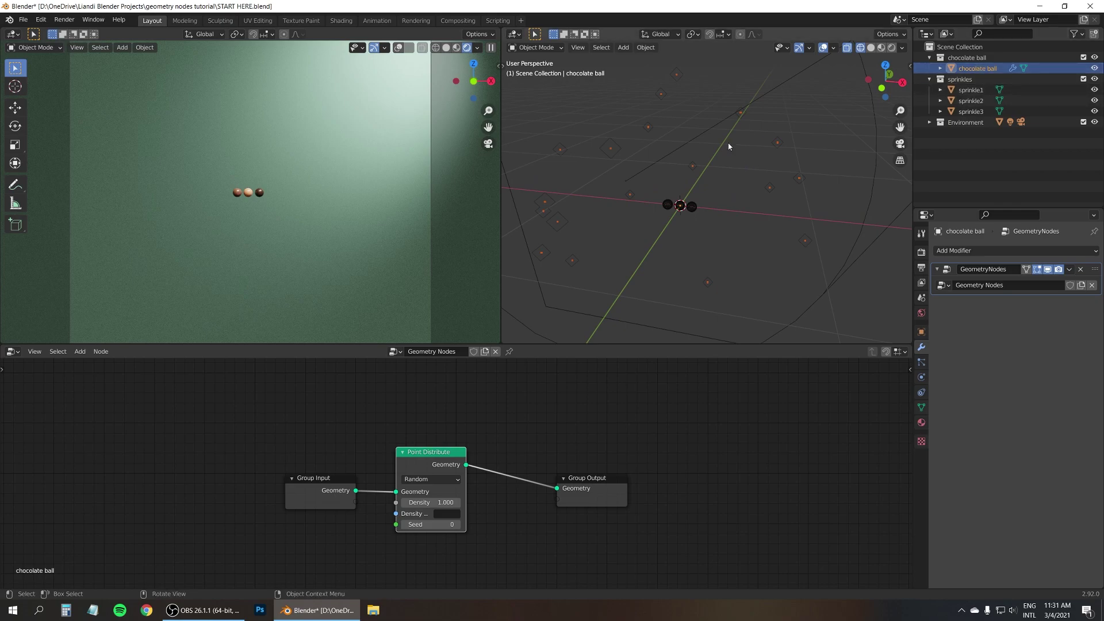
key(shift+d)
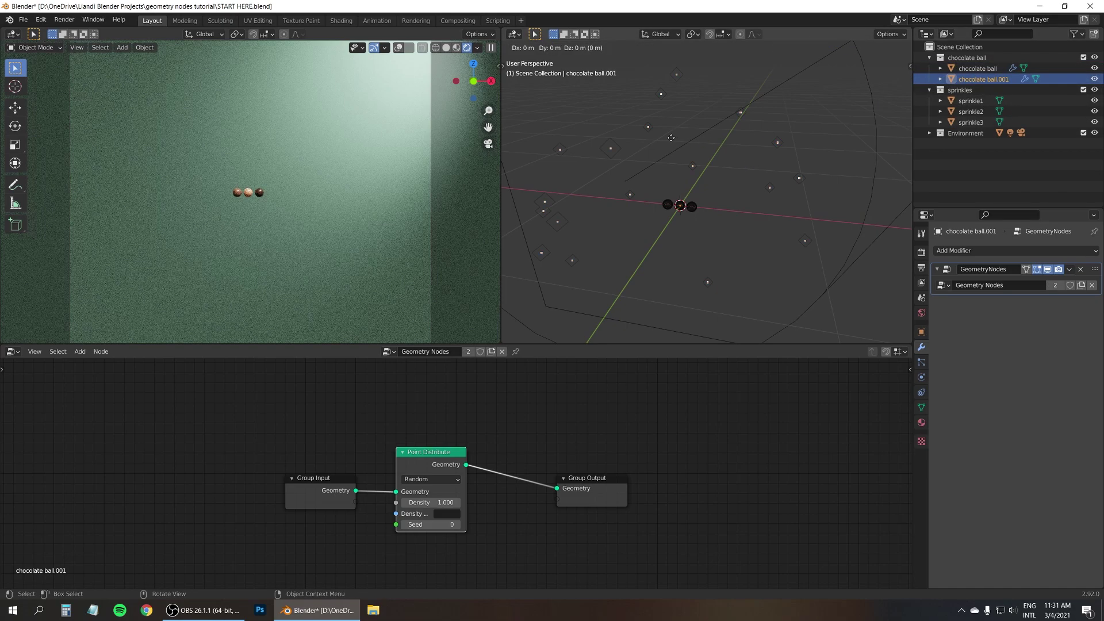
key(Escape)
click(997, 81)
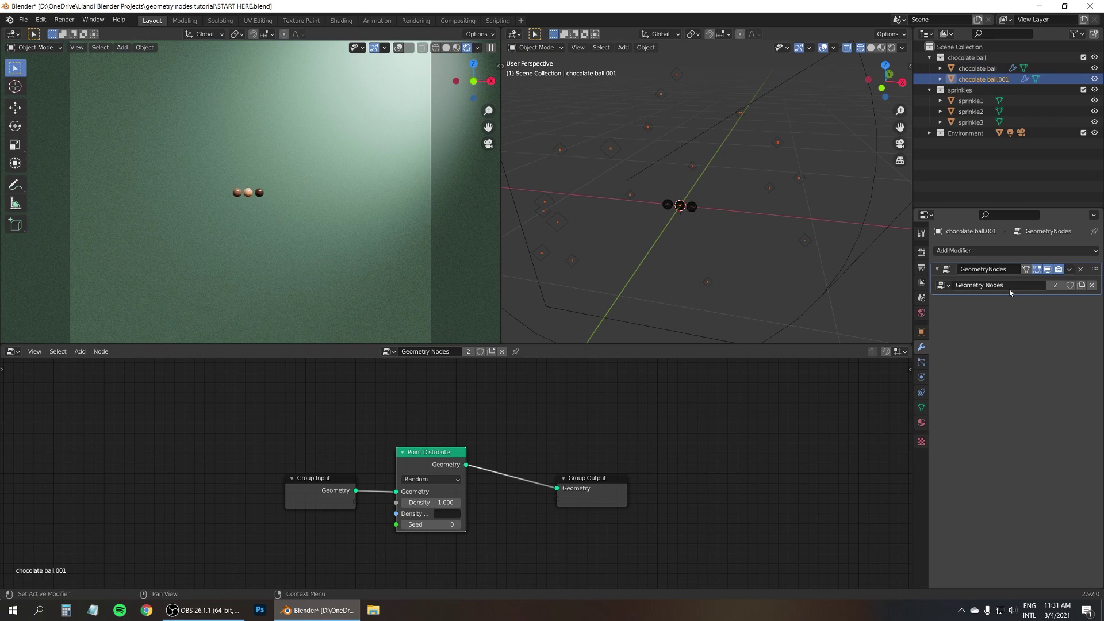
click(1081, 270)
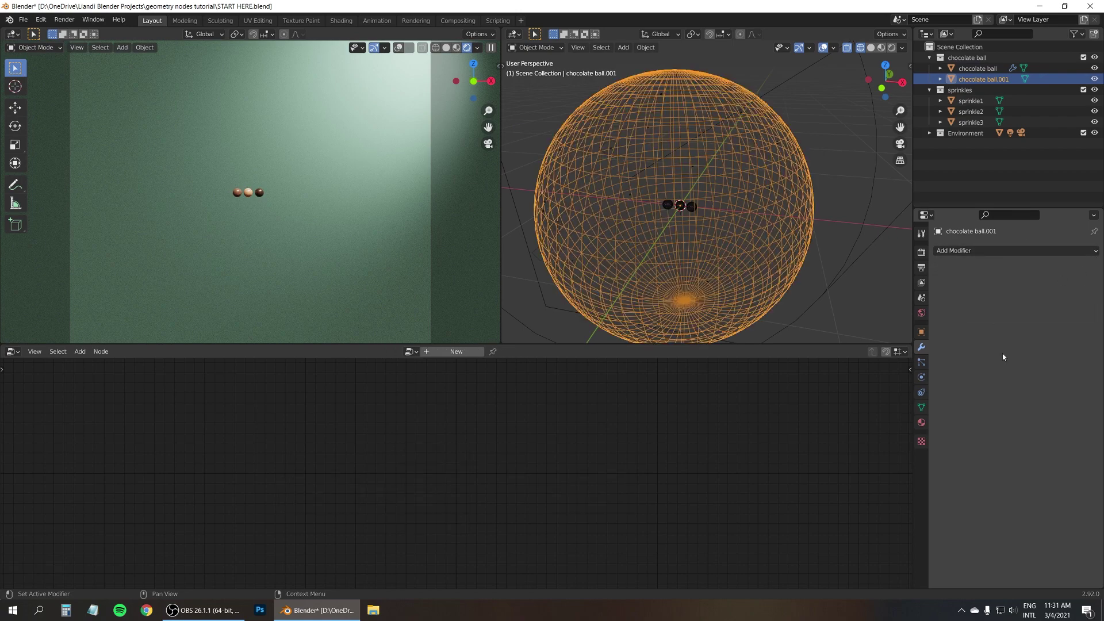
Step: Rename the duplicate to 'chocolate ball rendering'
double_click(983, 78)
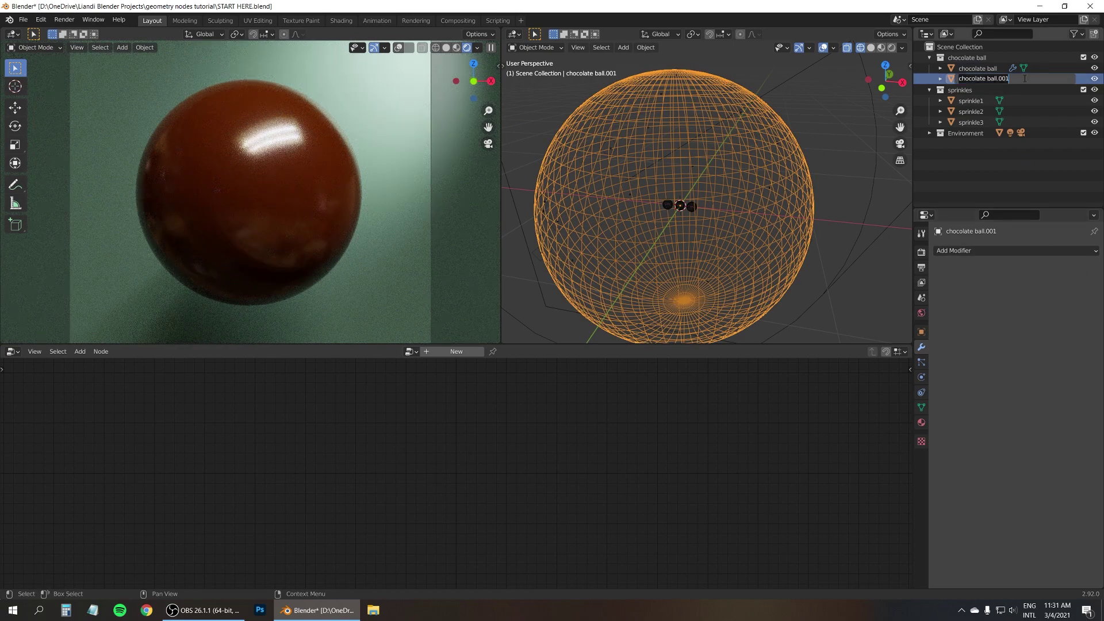
key(BackSpace)
key(BackSpace)
key(BackSpace)
key(BackSpace)
text(rendering)
key(Return)
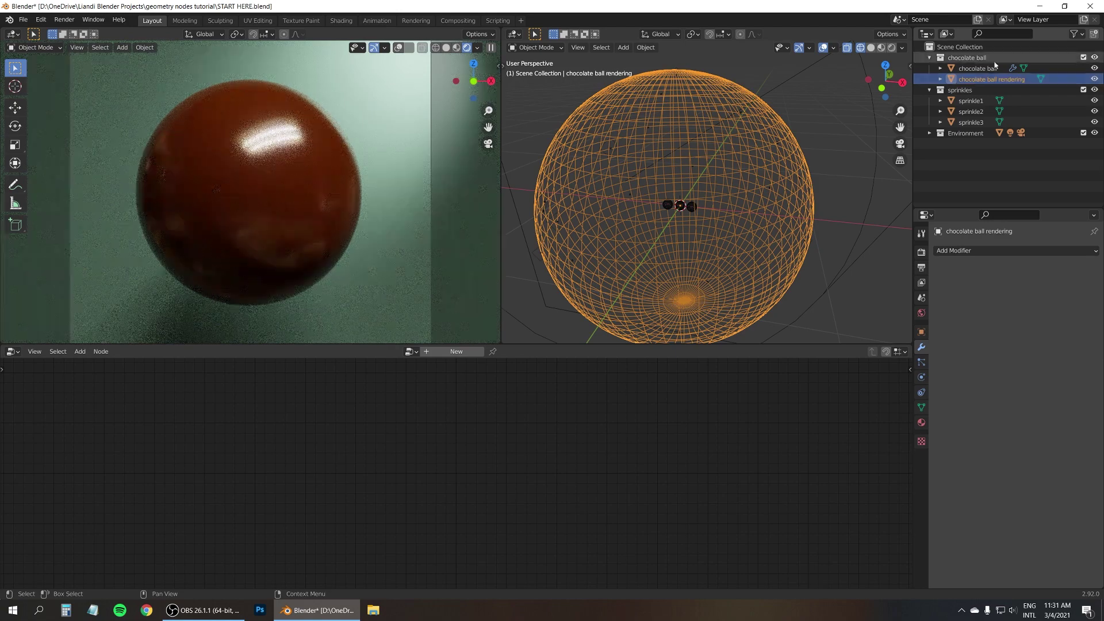
Step: Rename the original ball to 'chocolate ball nodes'
click(995, 67)
click(1013, 68)
text(nodes)
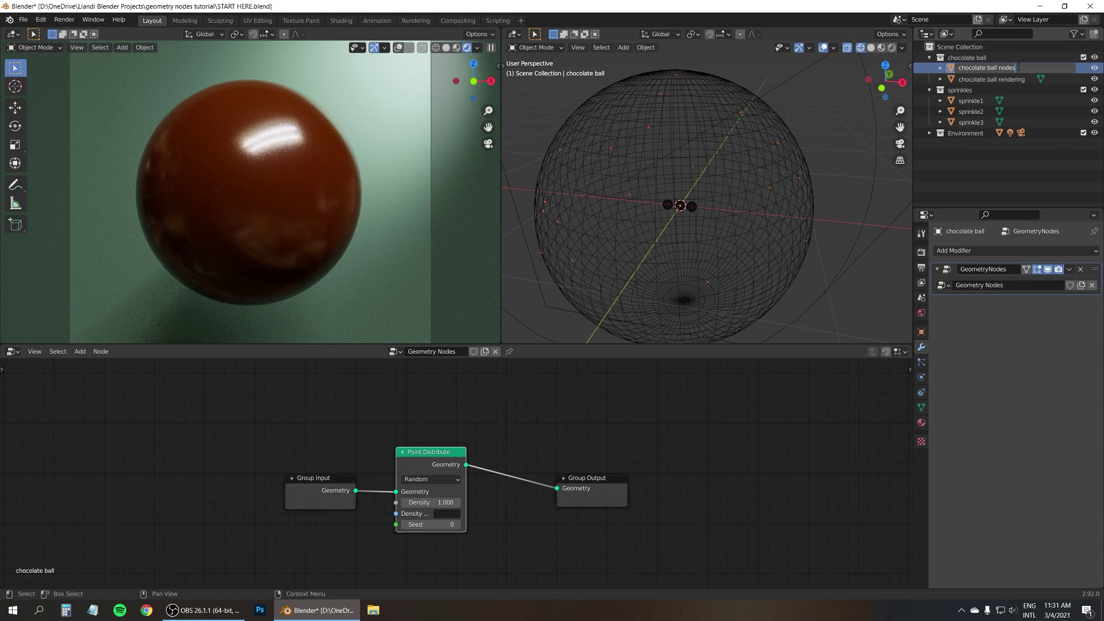
key(Return)
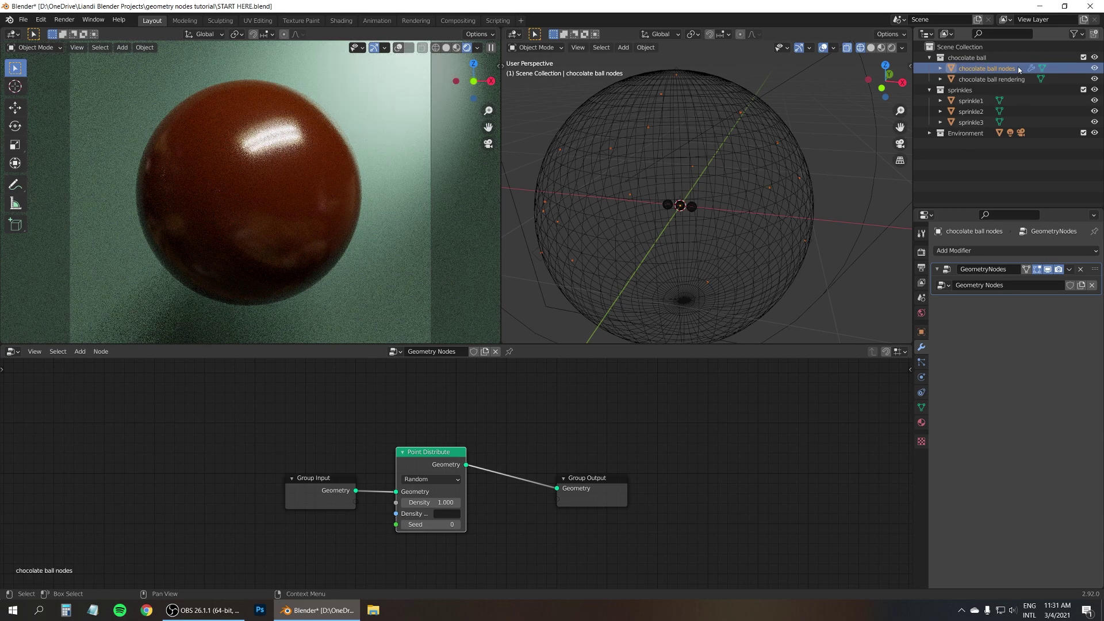
key(ctrl+z)
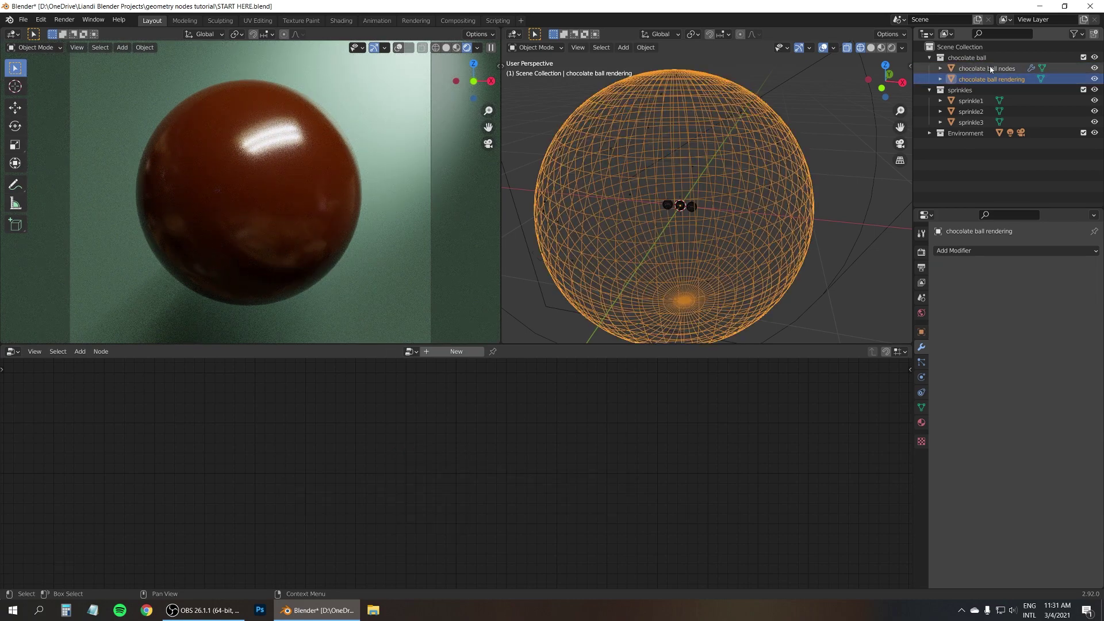
key(ctrl+shift+z)
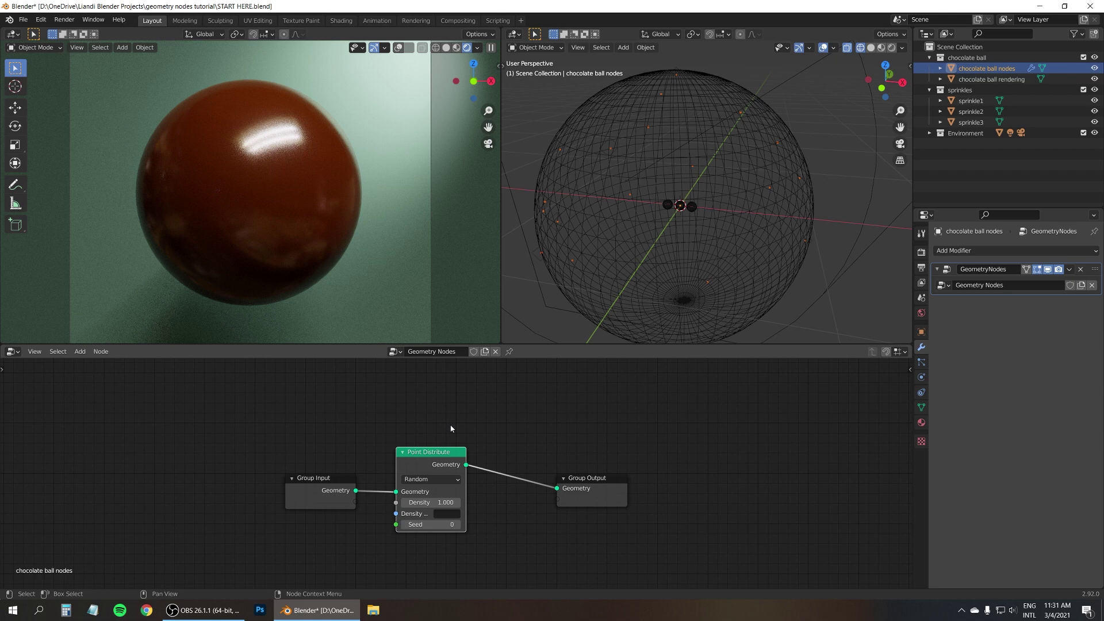
Step: Insert a Point Instance node after Point Distribute, instancing a sprinkle object on the points
drag(581, 476, 721, 473)
drag(413, 452, 405, 452)
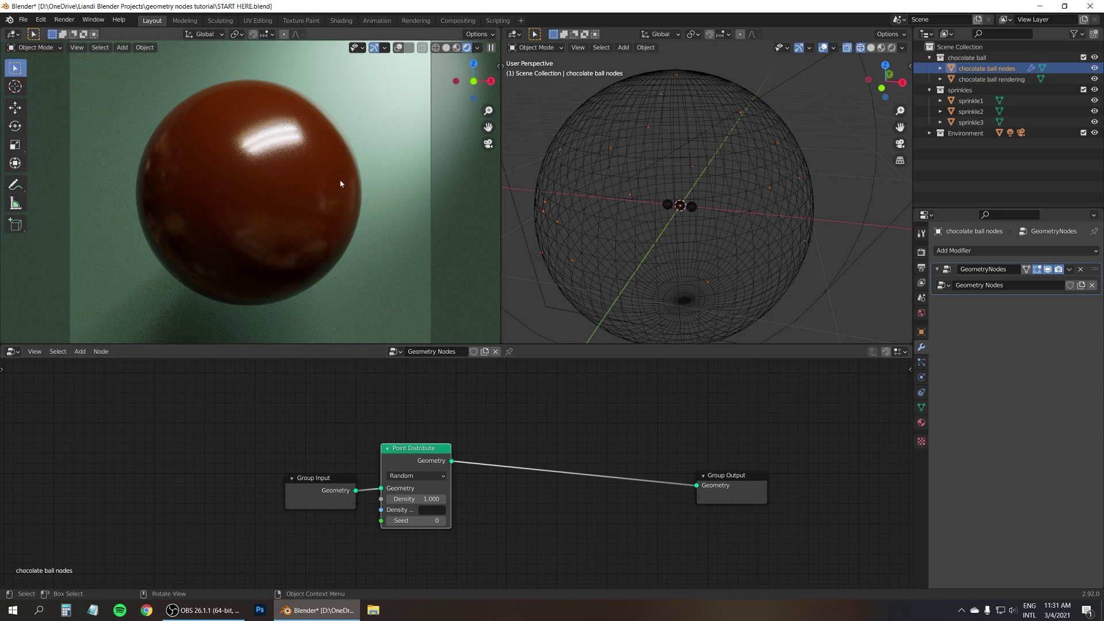
key(shift+a)
click(534, 398)
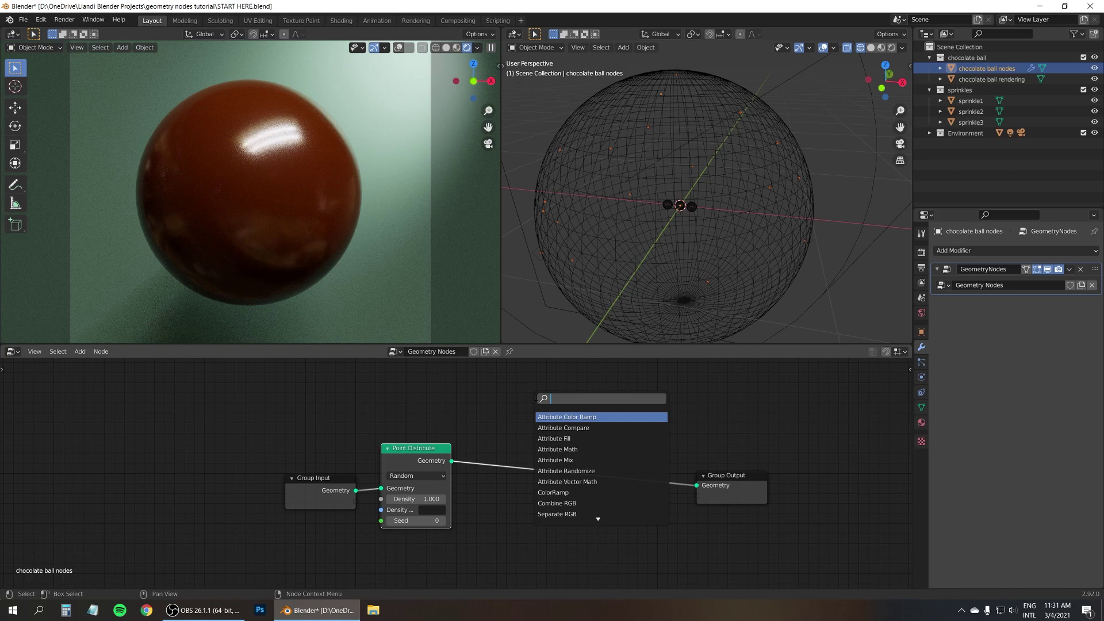
text(point)
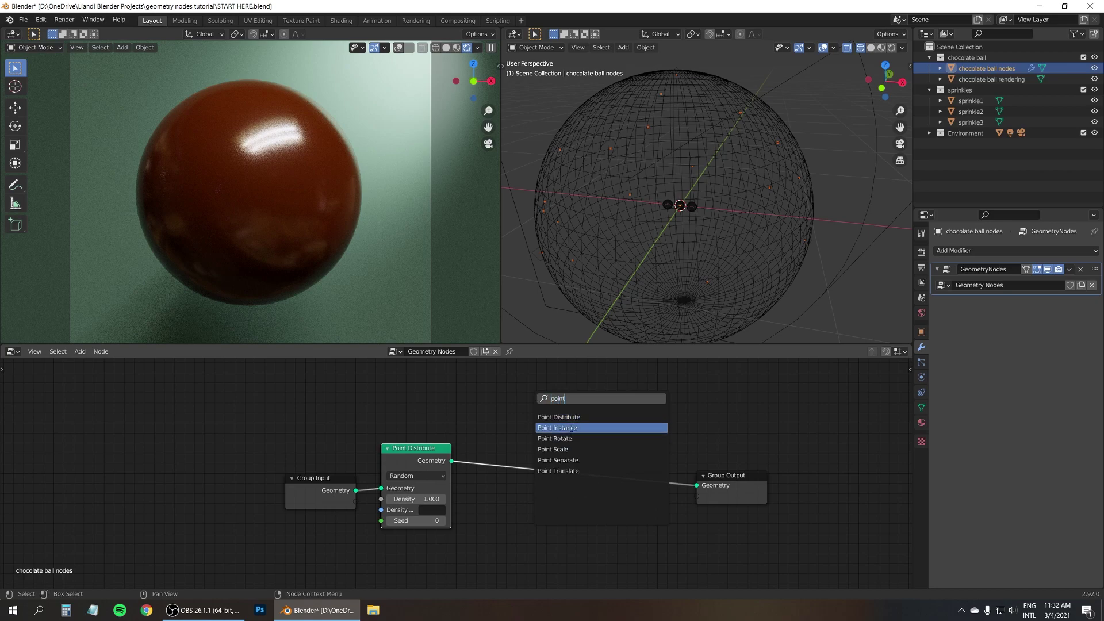
click(570, 428)
click(588, 469)
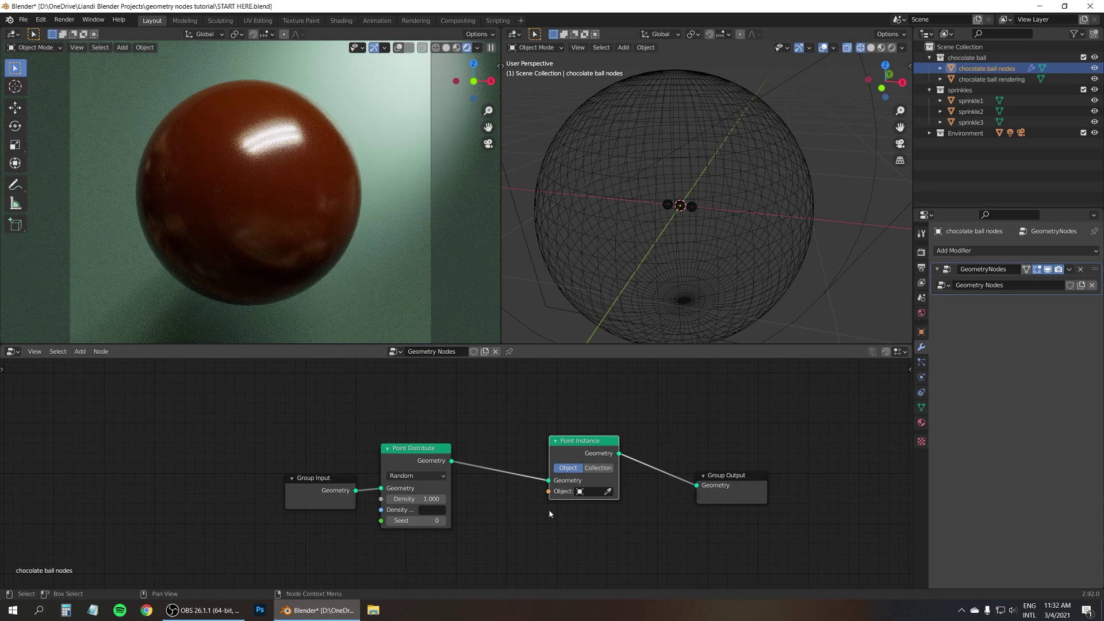
click(592, 492)
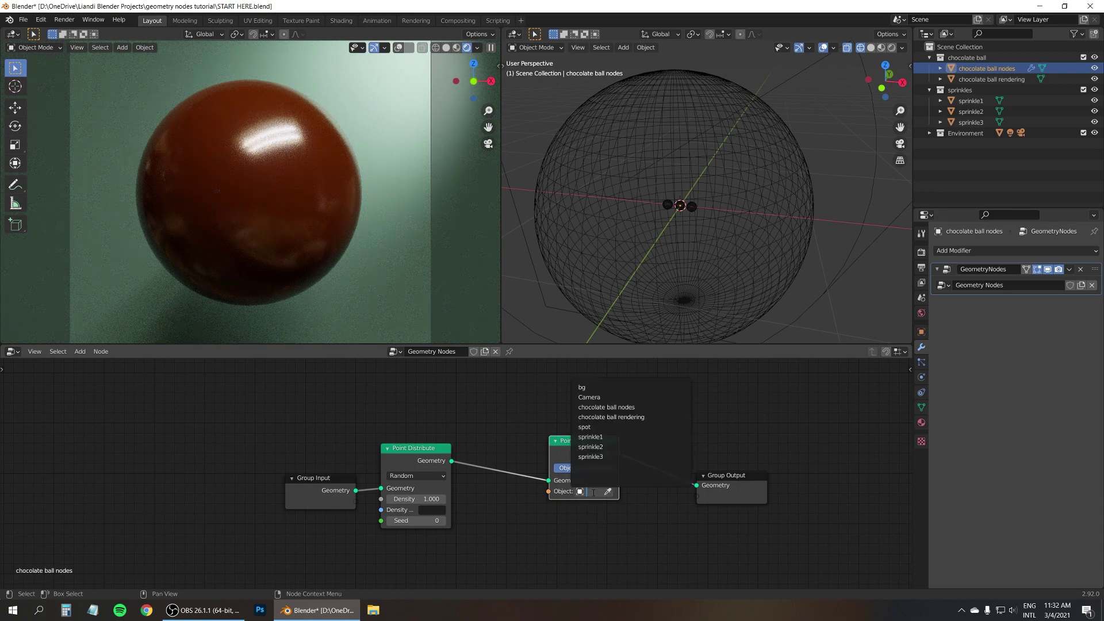
click(592, 437)
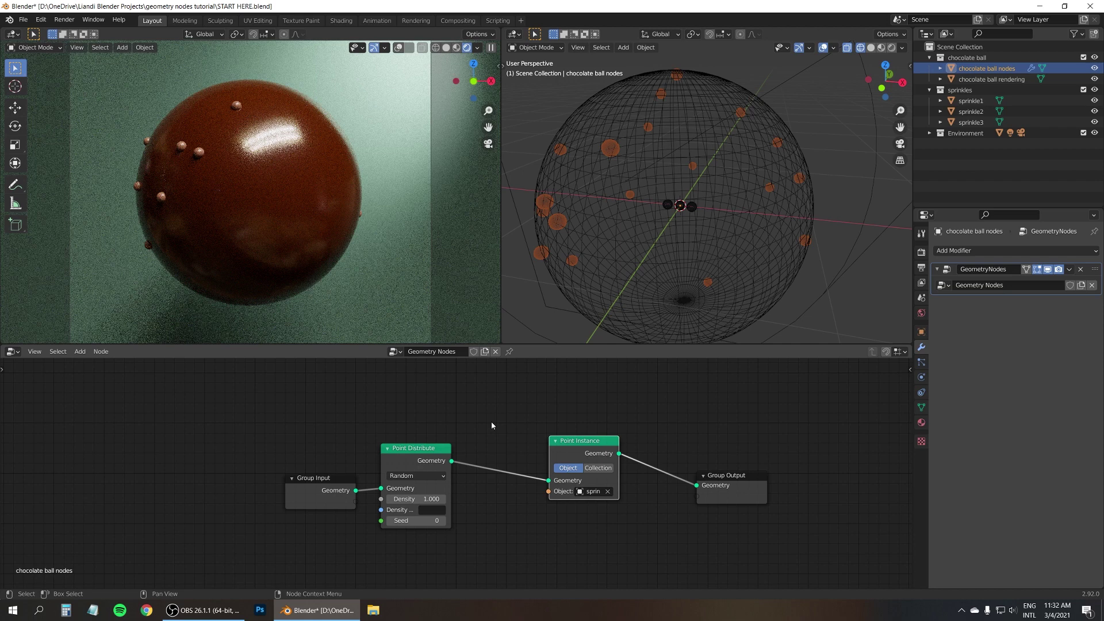